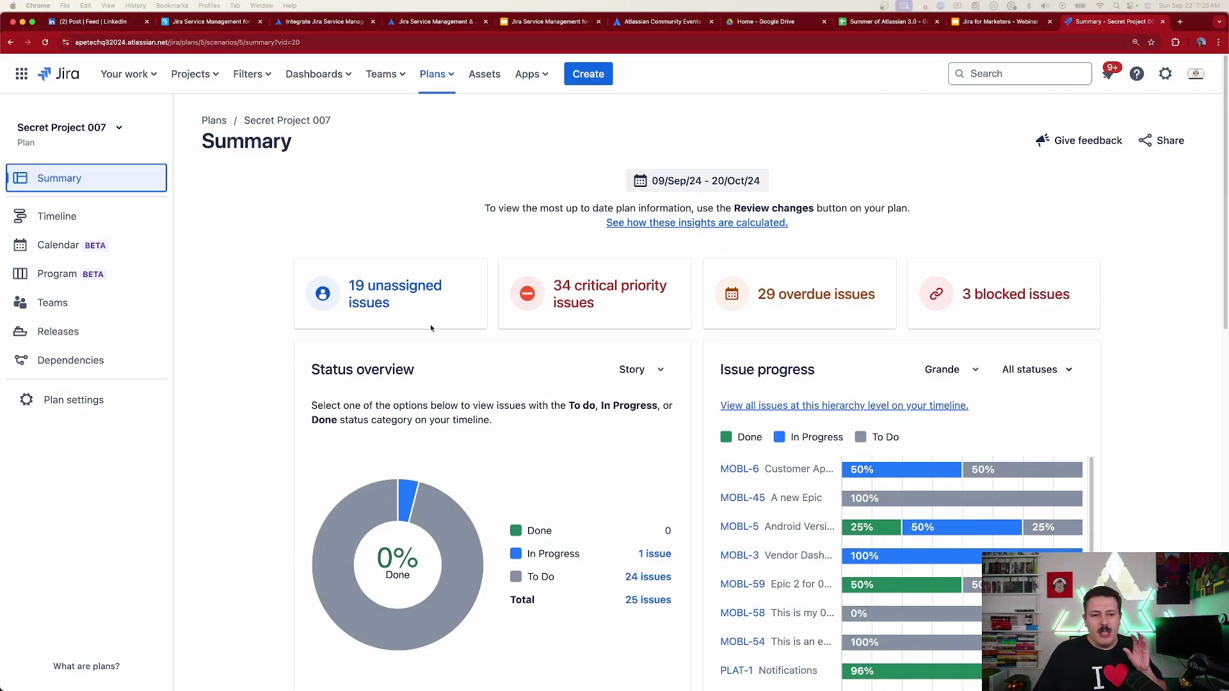
- Scroll the plan Summary to the insights: 19 unassigned, 34 critical, 29 overdue, 3 blocked issues
scroll(520, 349, down, 3)
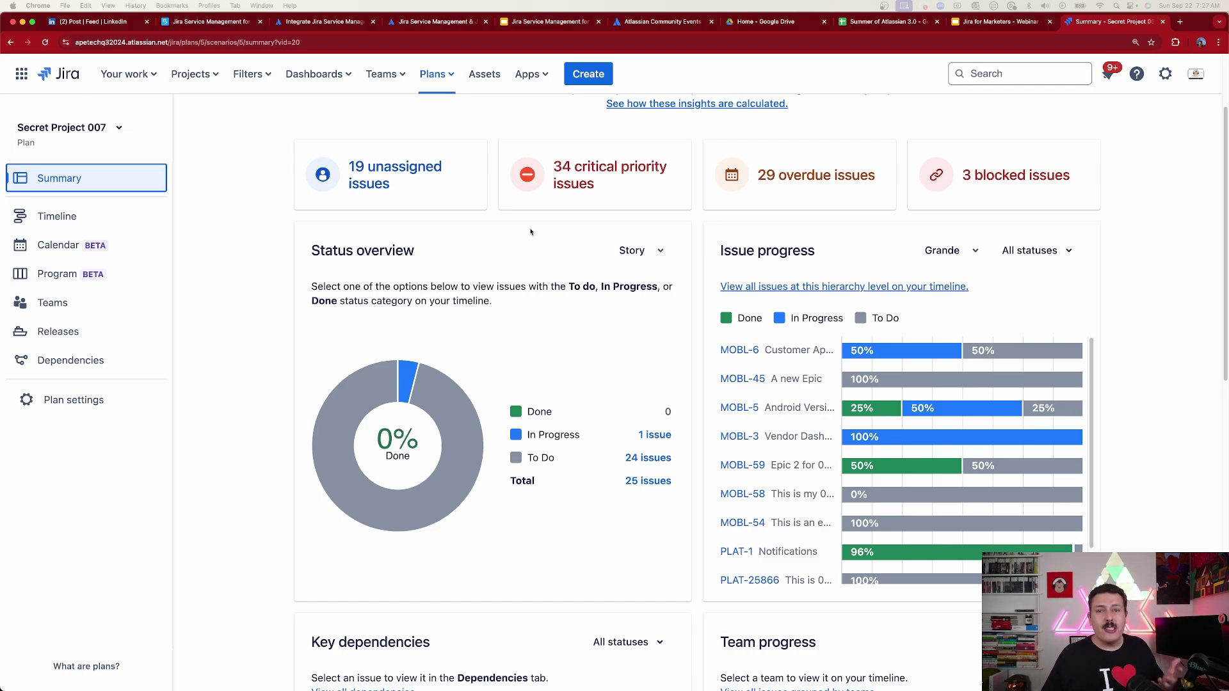
- Visit the plan's Timeline, then return to the Secret Project 007 Summary page
click(64, 217)
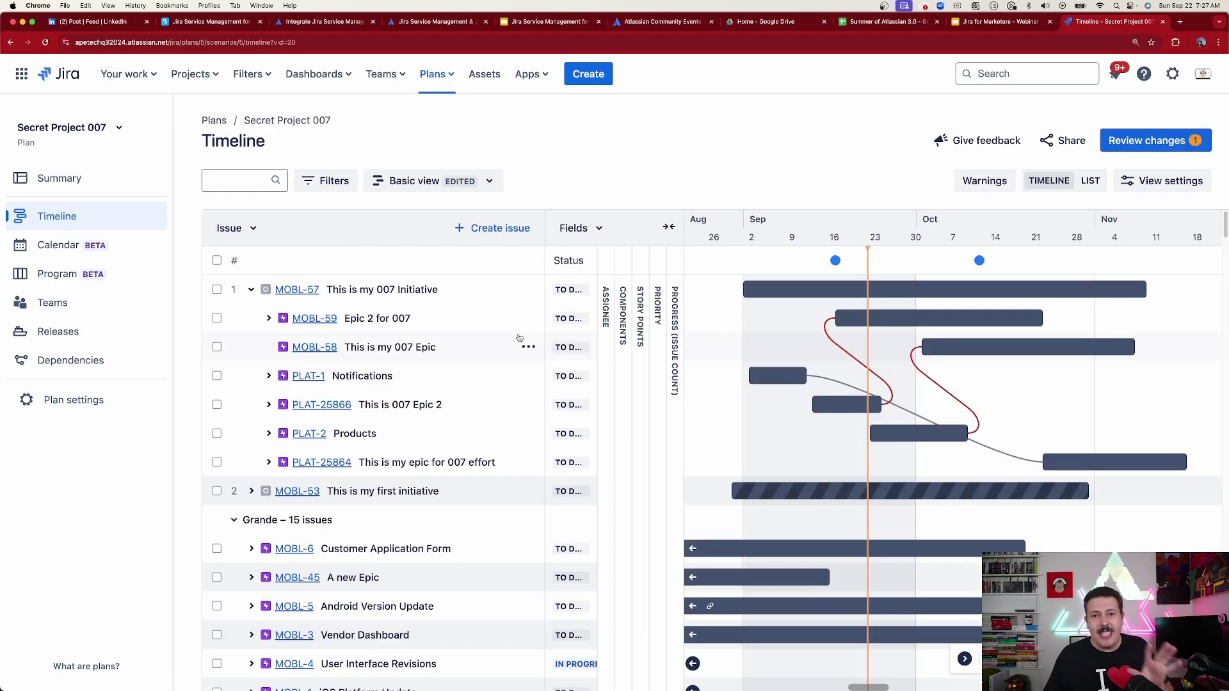
click(69, 180)
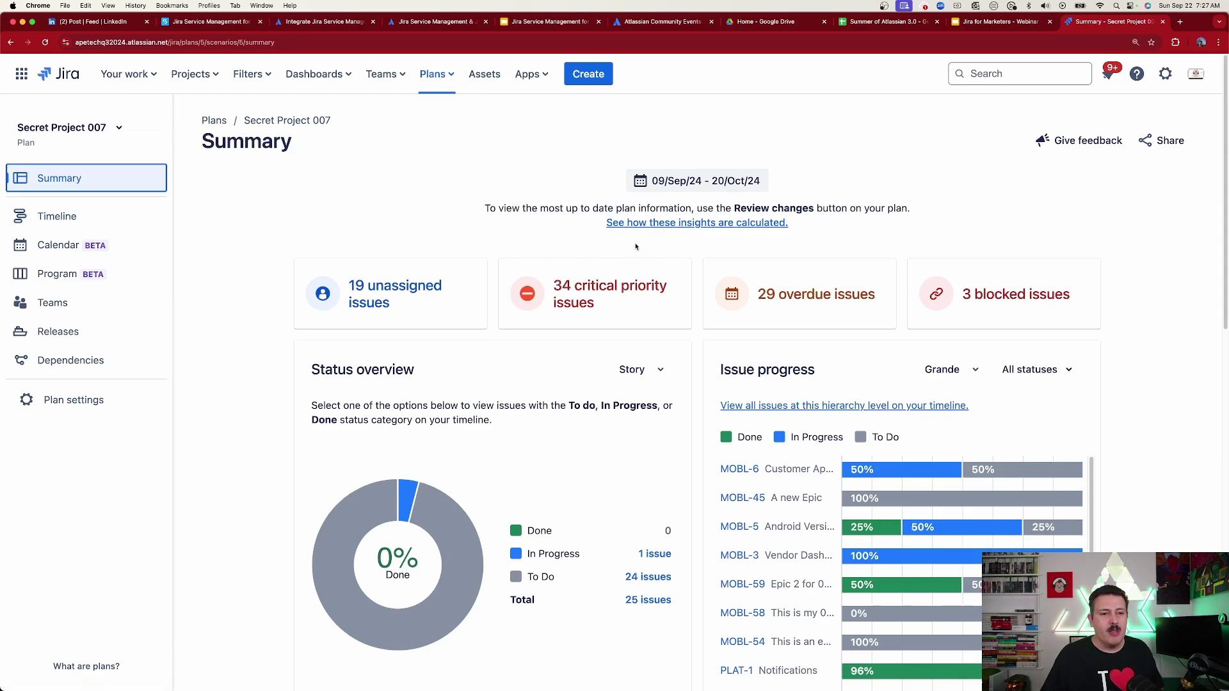
click(694, 181)
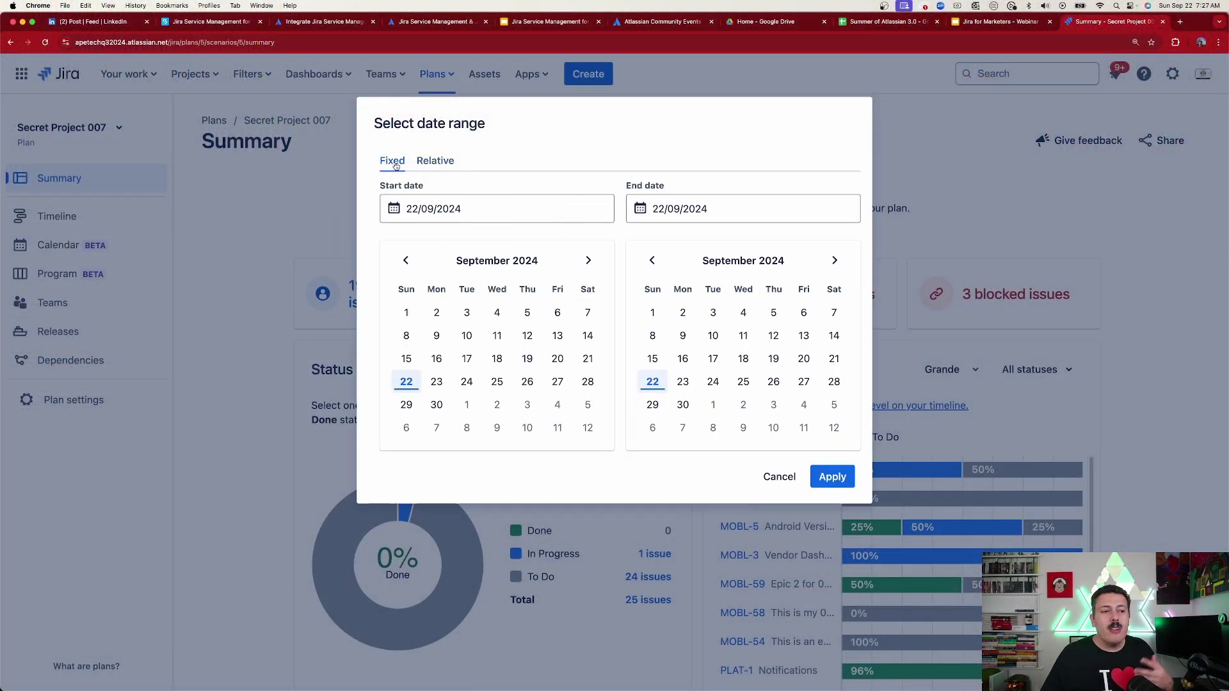
click(771, 476)
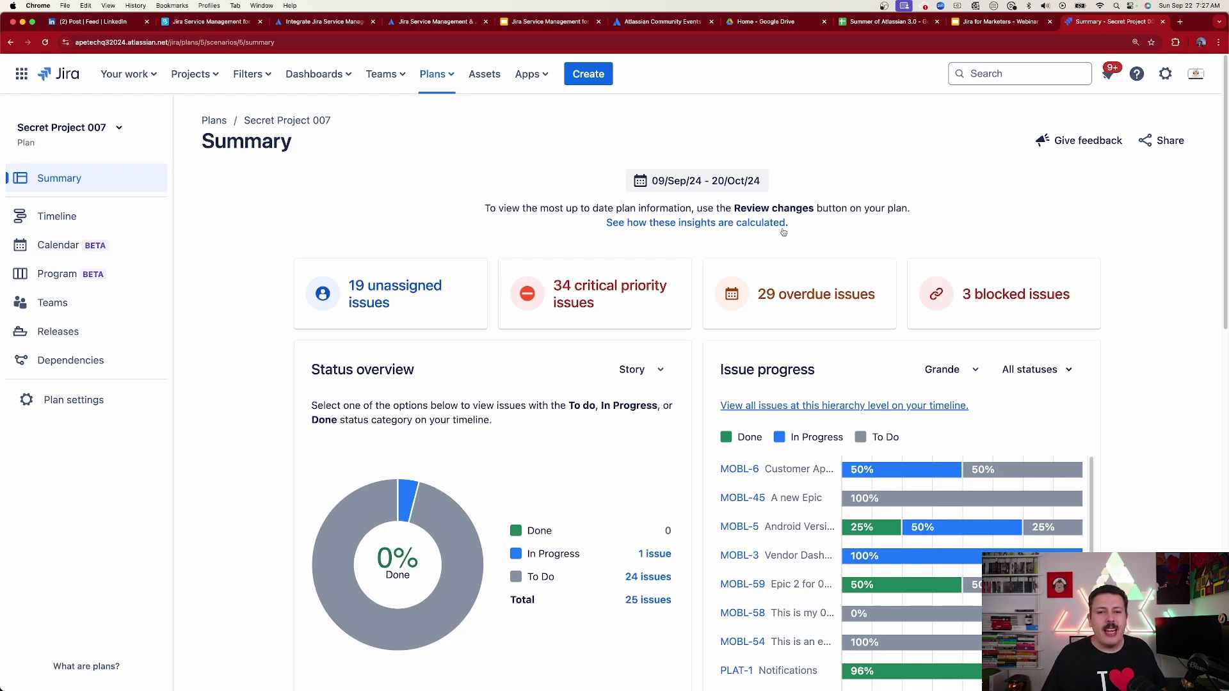
scroll(800, 221, down, 5)
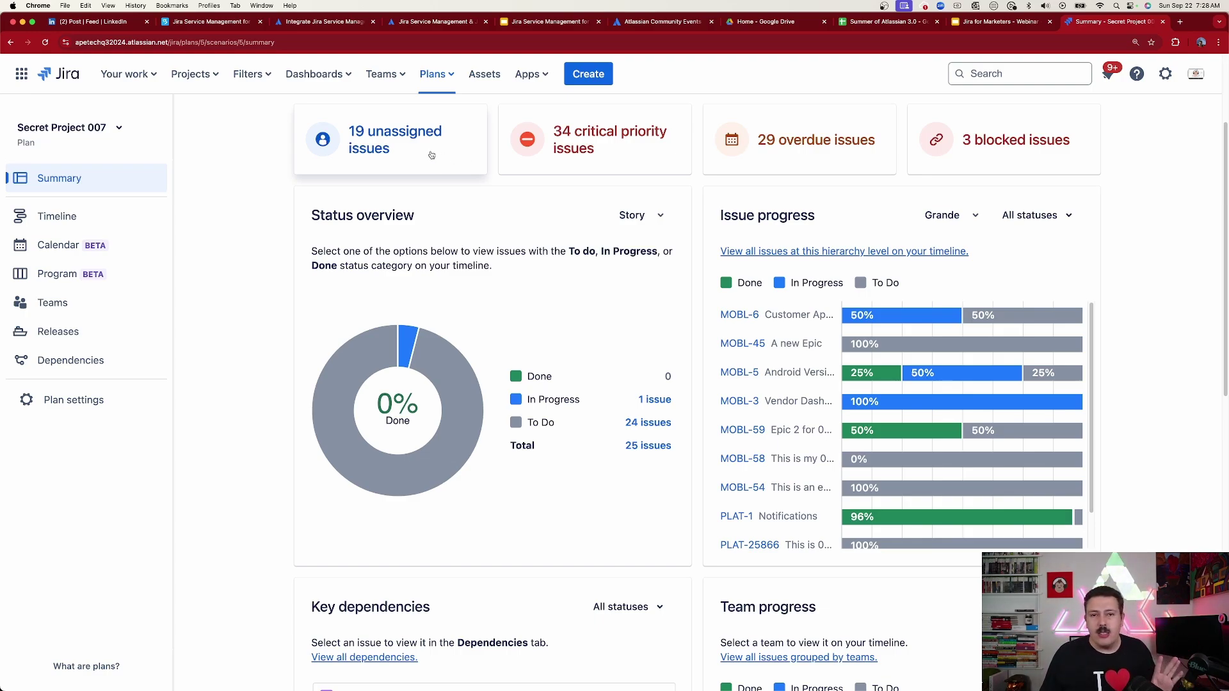
click(396, 136)
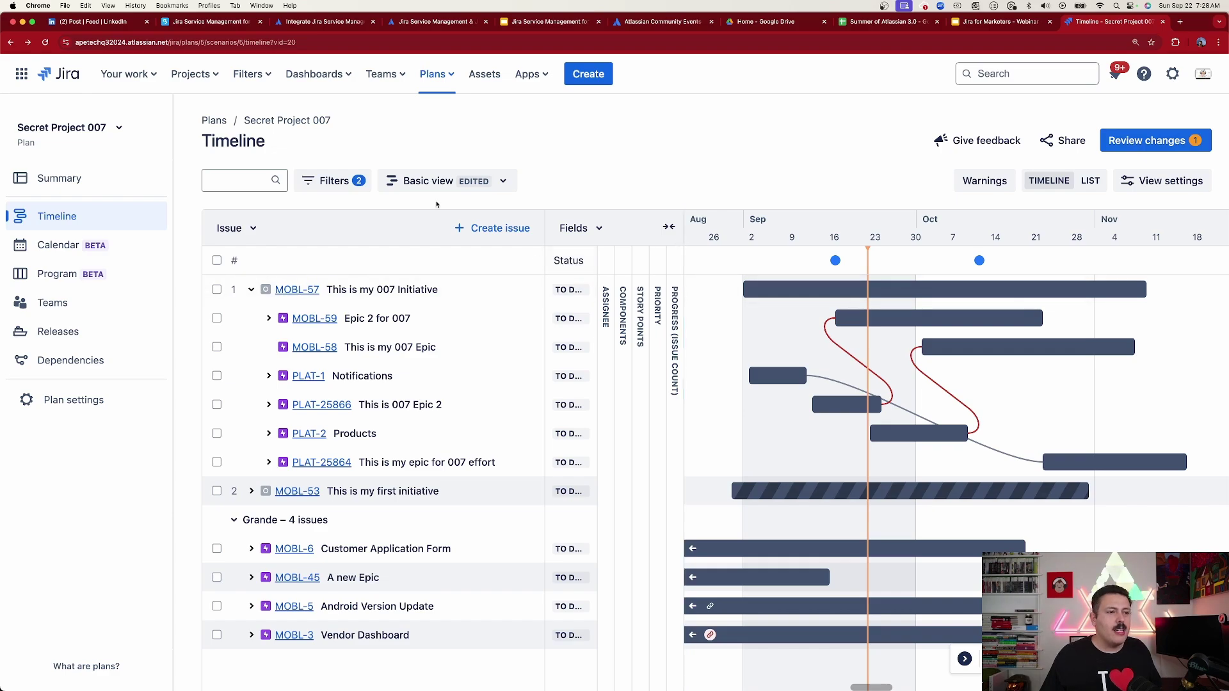
click(26, 180)
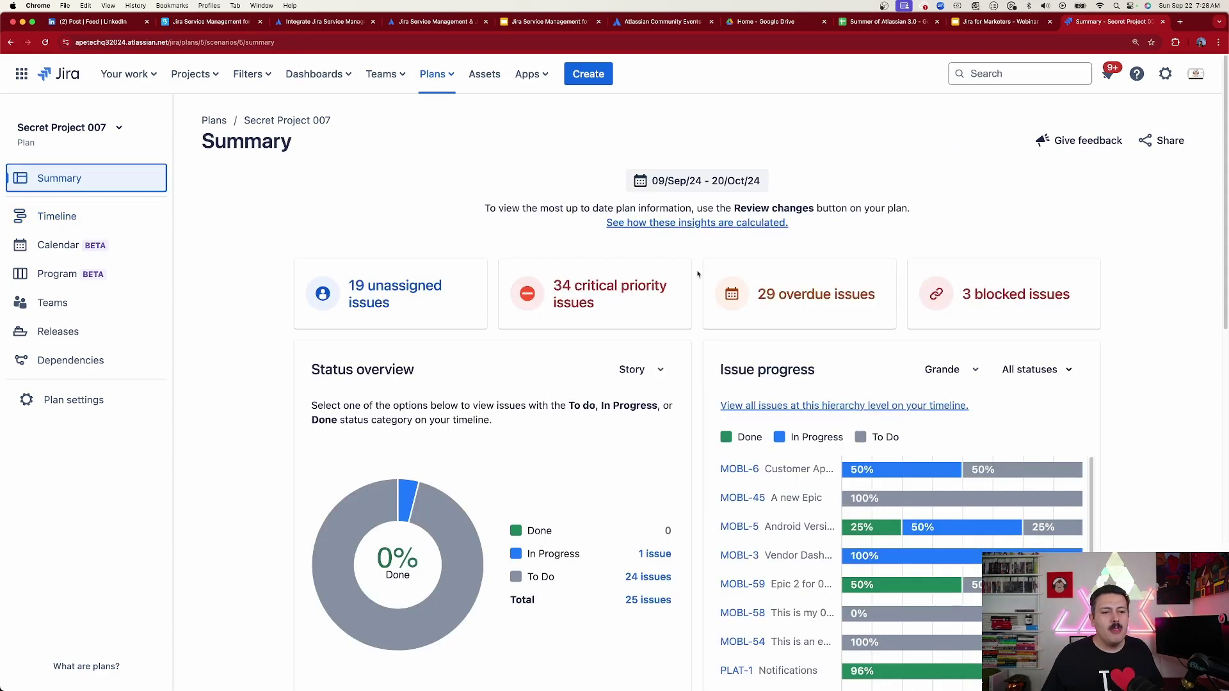
key(super+bracketleft)
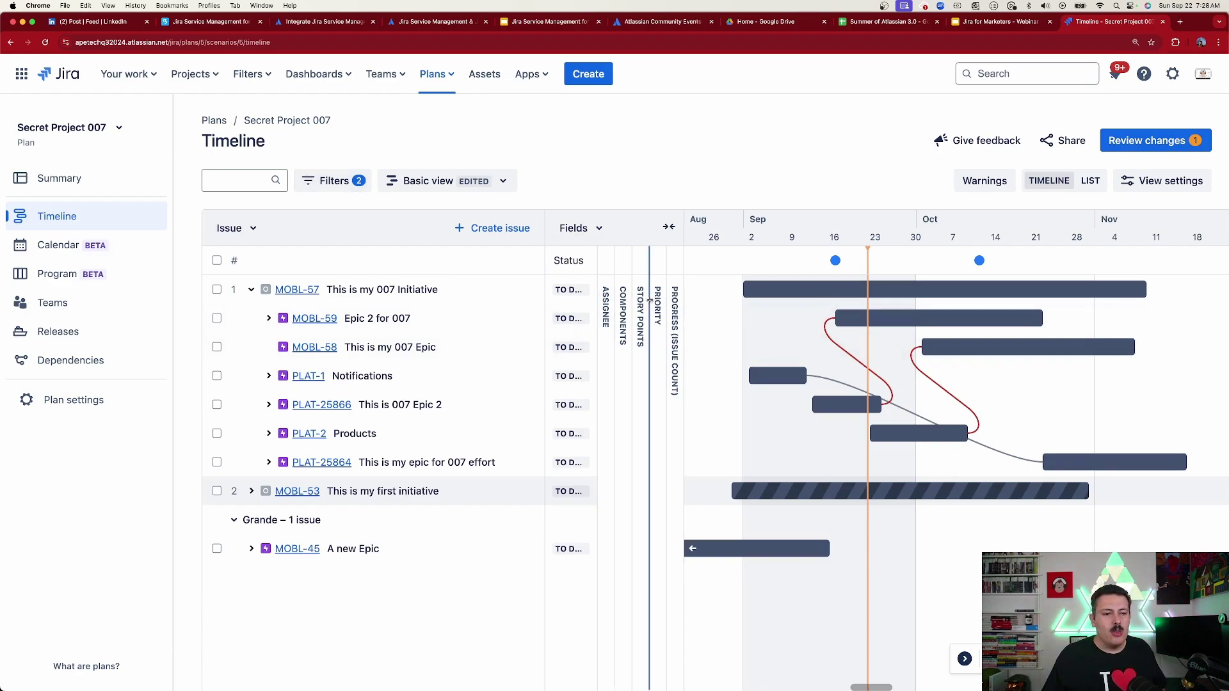
click(659, 298)
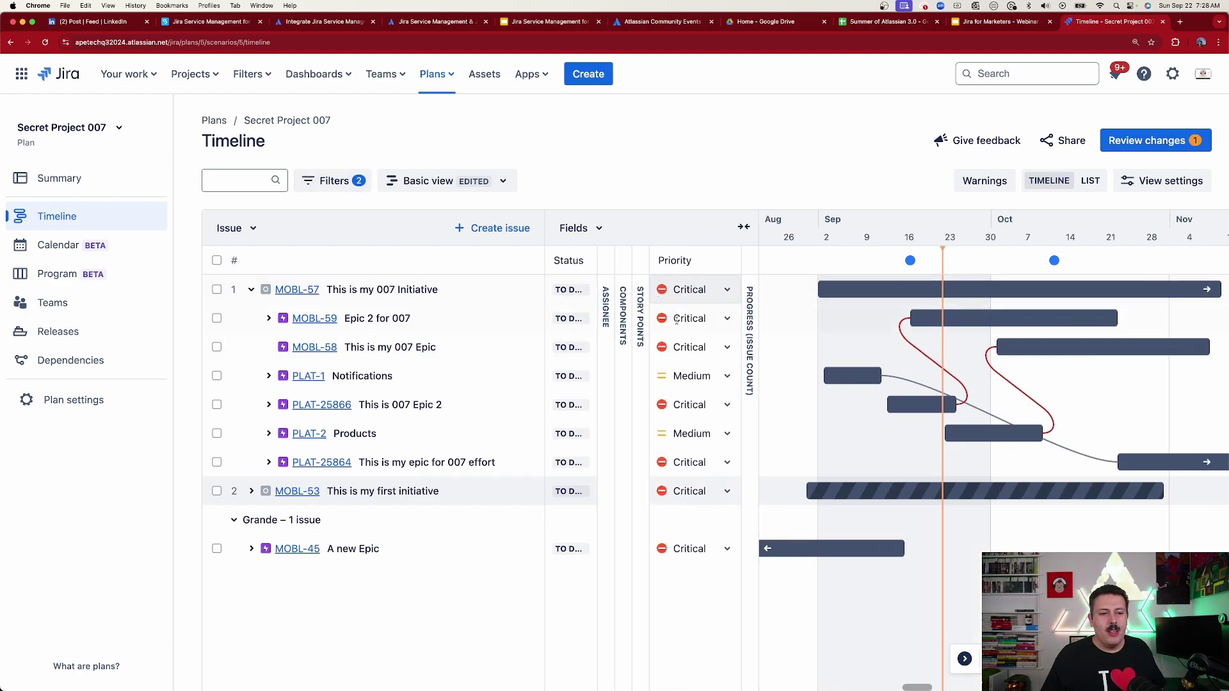
click(59, 178)
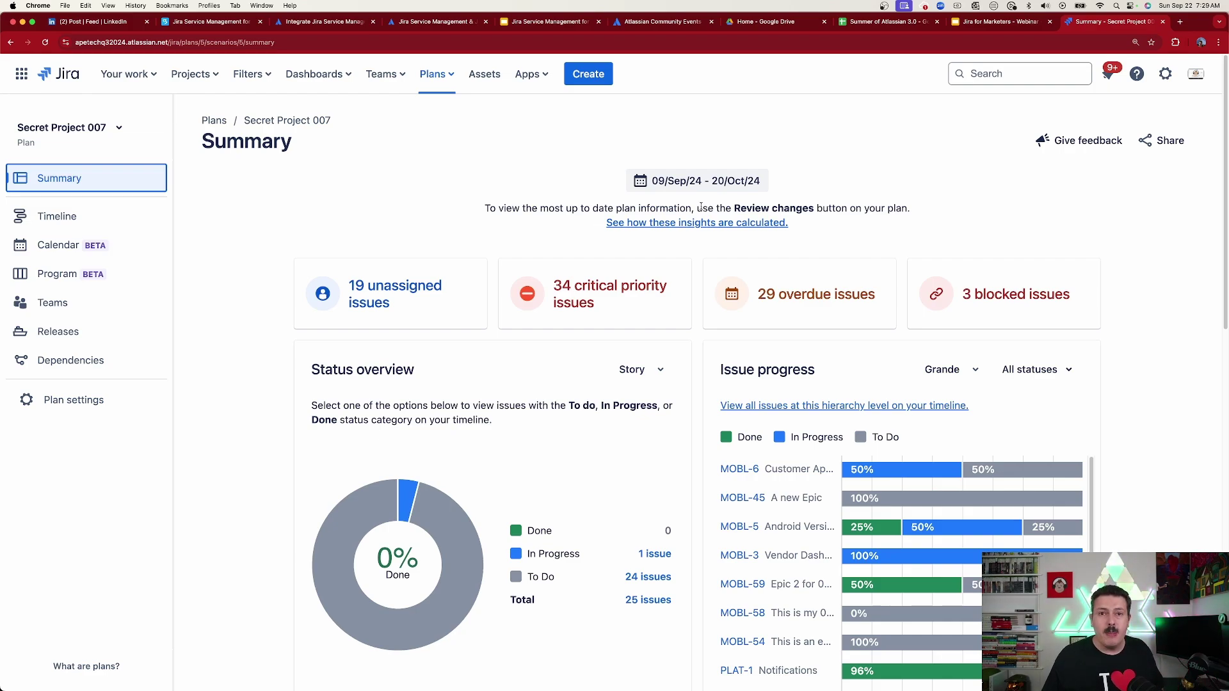
- Switch the Status overview level from Story to Grande, then to Initiative (2 To Do issues)
scroll(753, 228, down, 3)
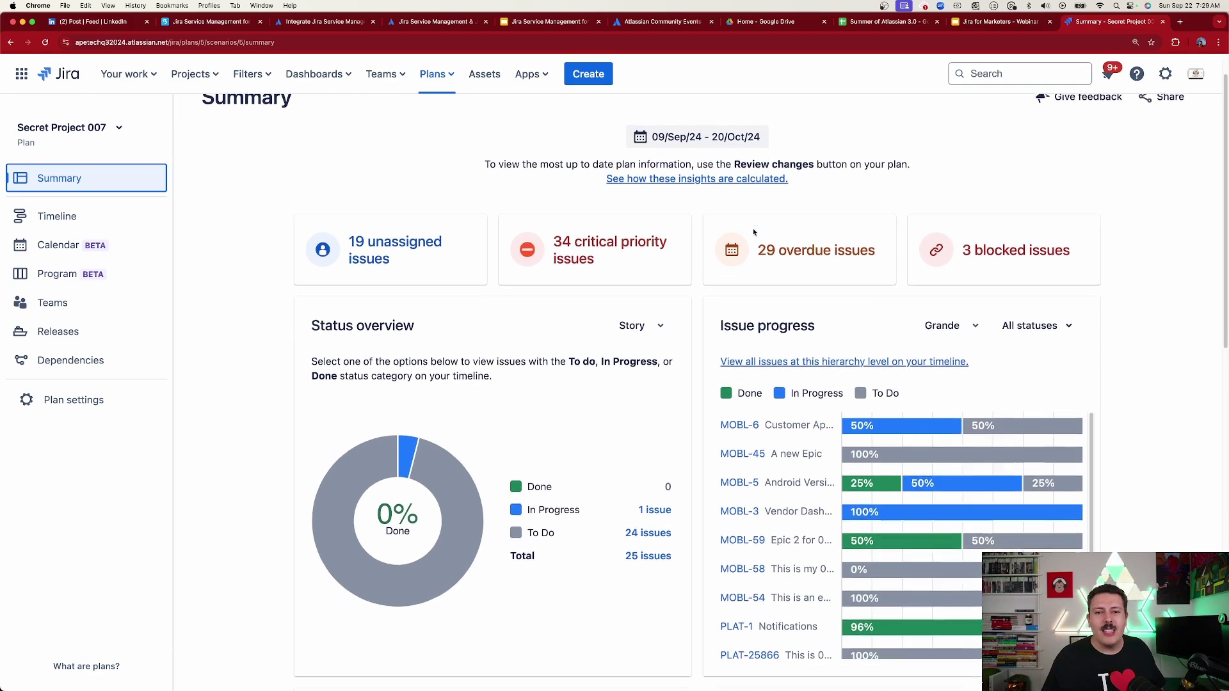
scroll(756, 226, down, 1)
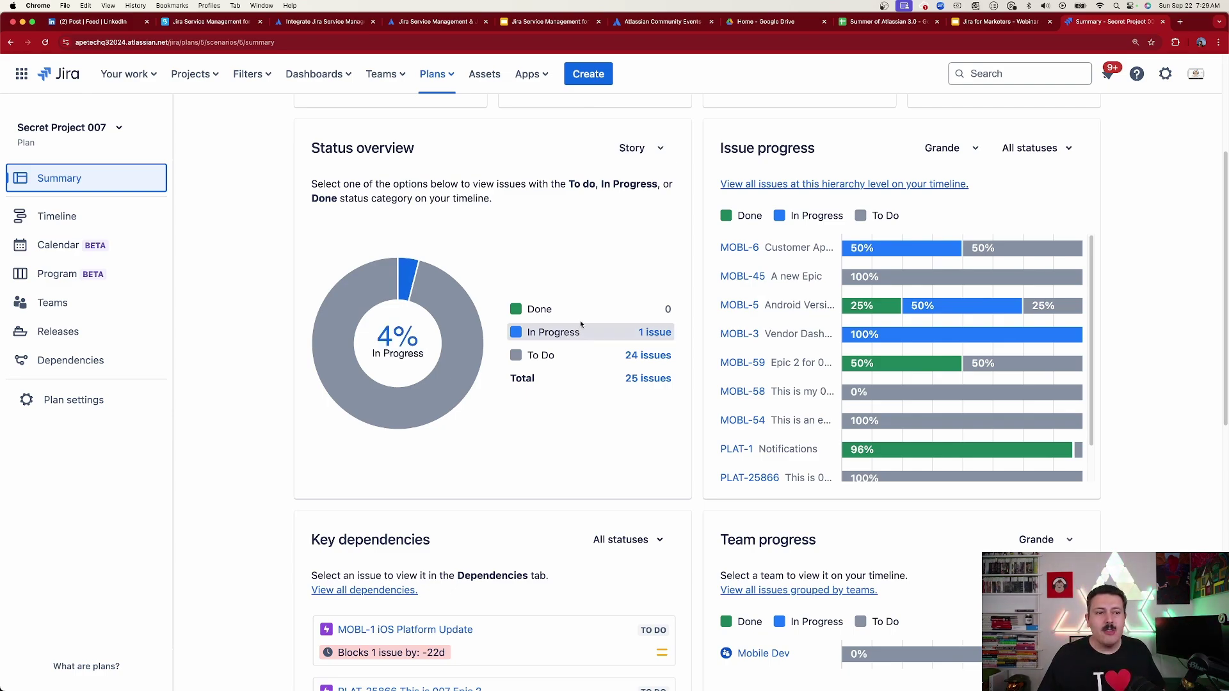
click(641, 156)
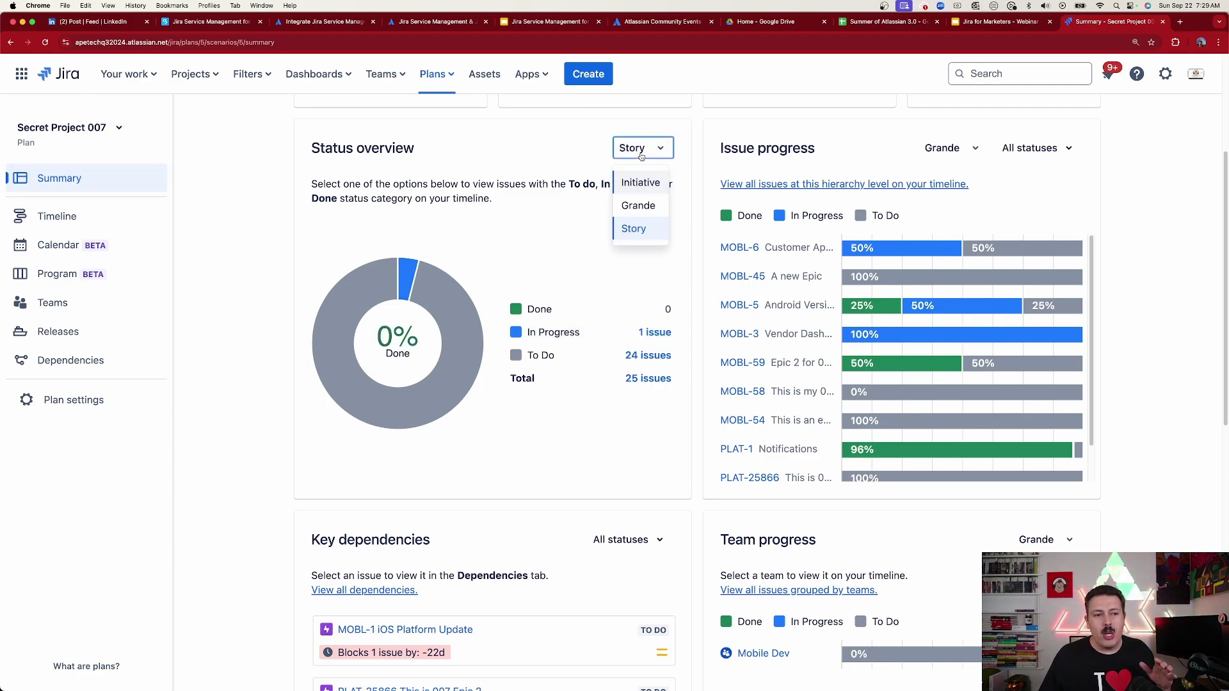
click(640, 206)
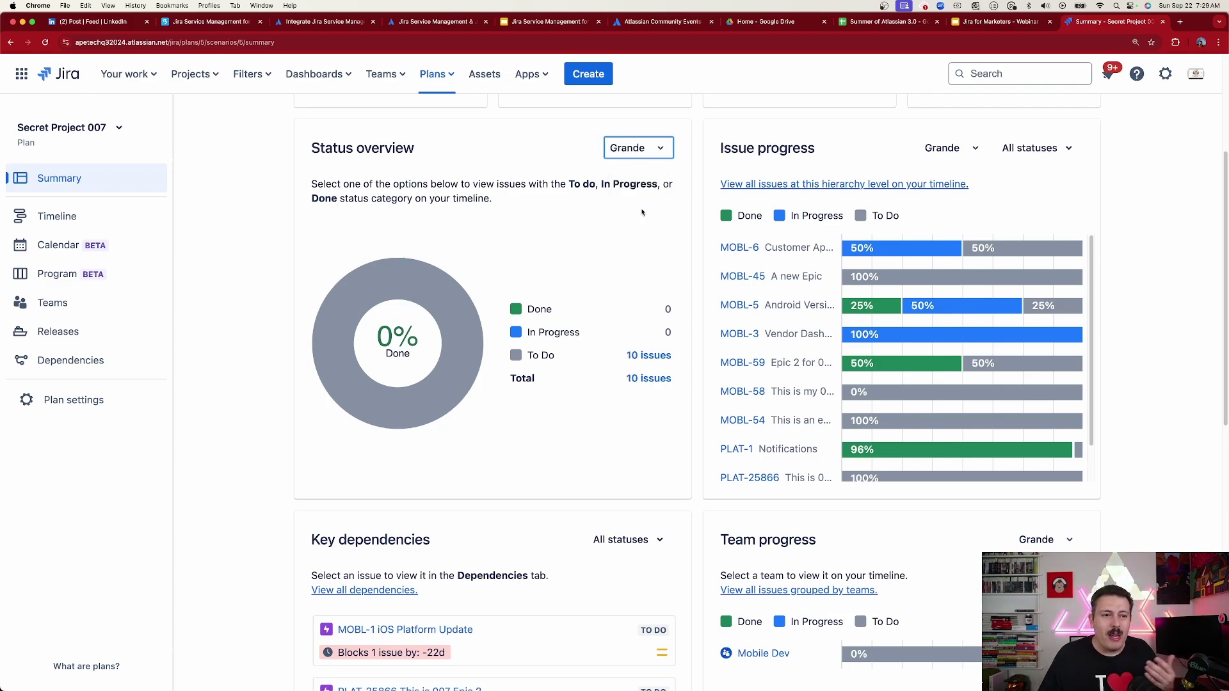
click(643, 152)
click(632, 178)
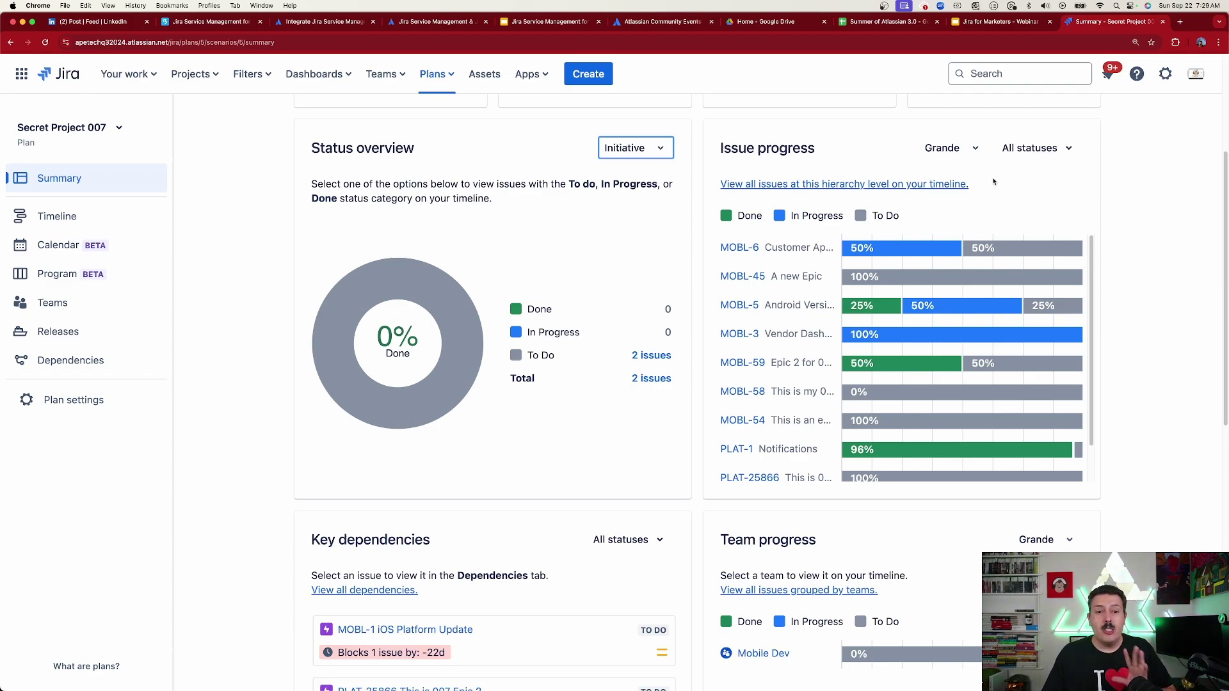
- Set the Issue progress hierarchy level to Initiative, then change it to Grande
scroll(994, 182, down, 1)
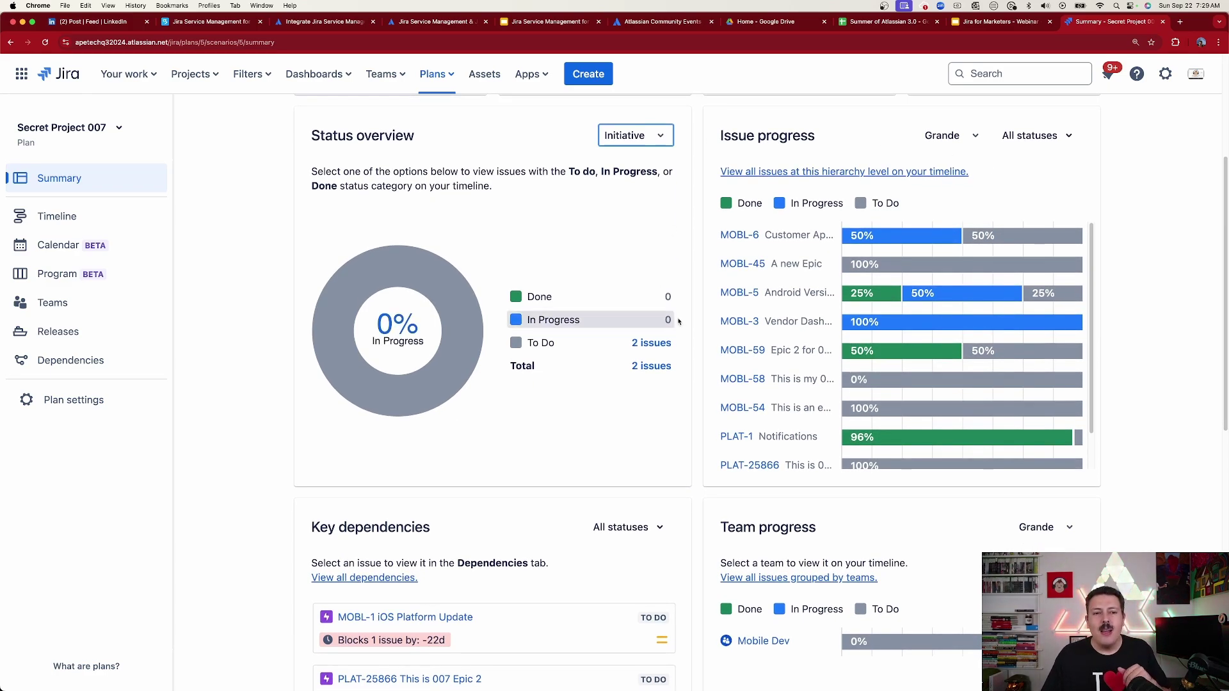
mouse_move(1003, 305)
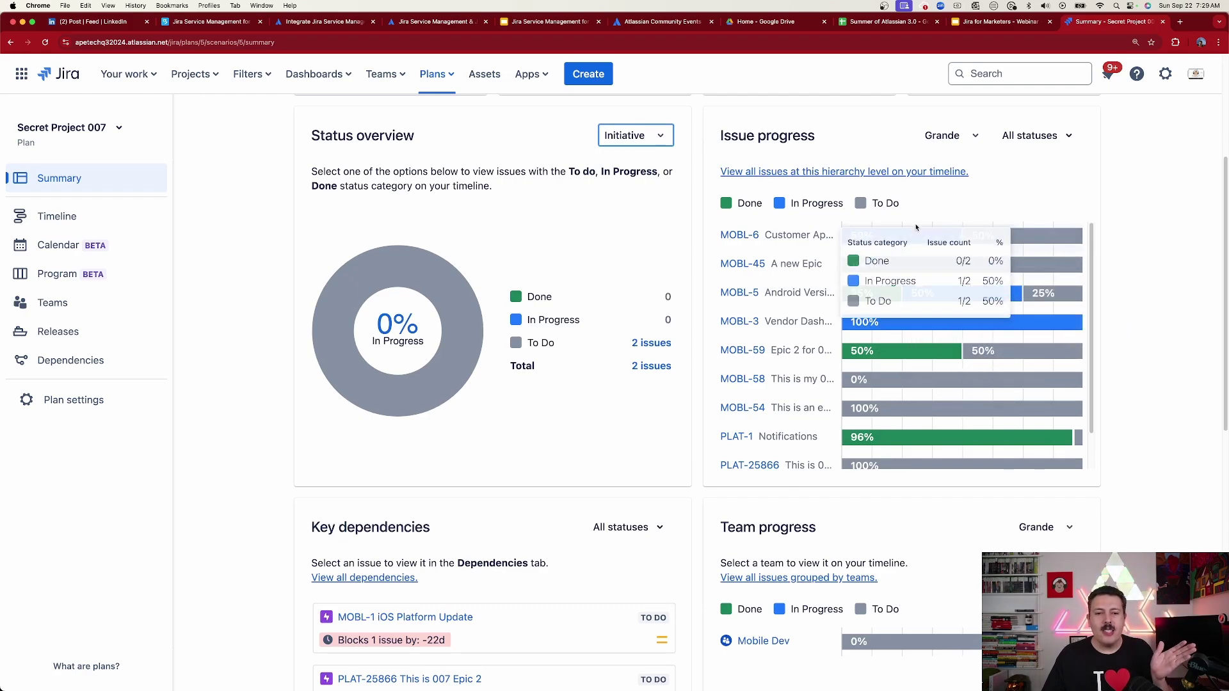
mouse_move(917, 234)
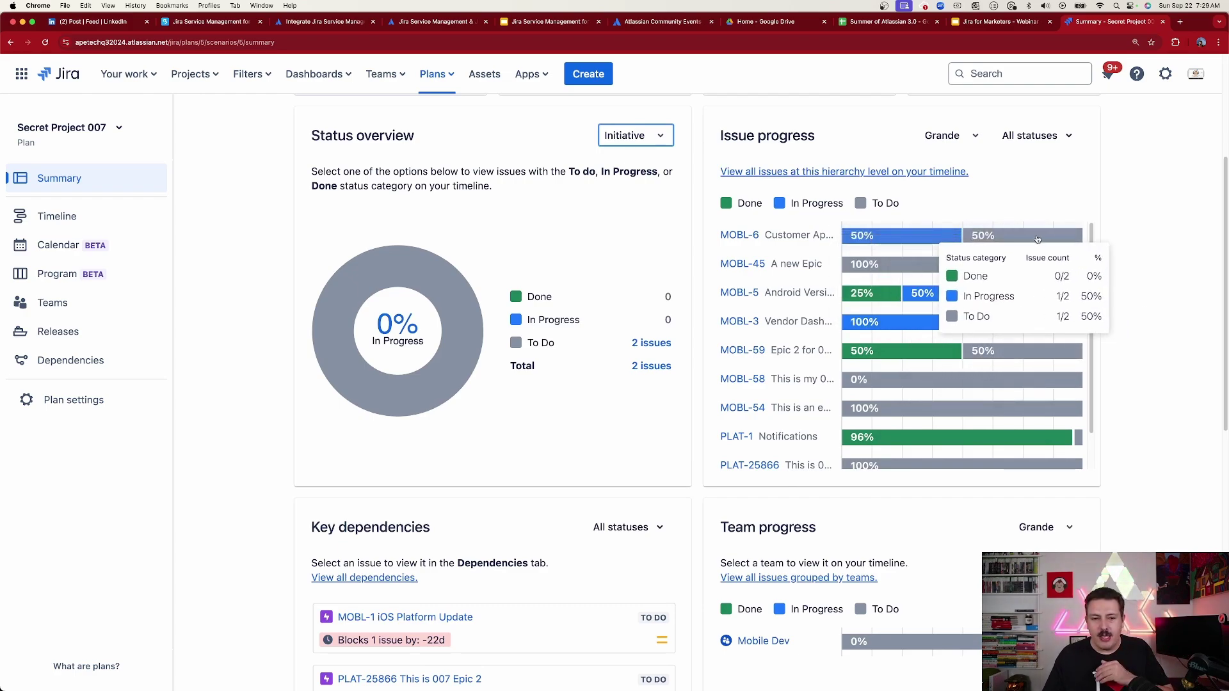
click(947, 137)
click(941, 170)
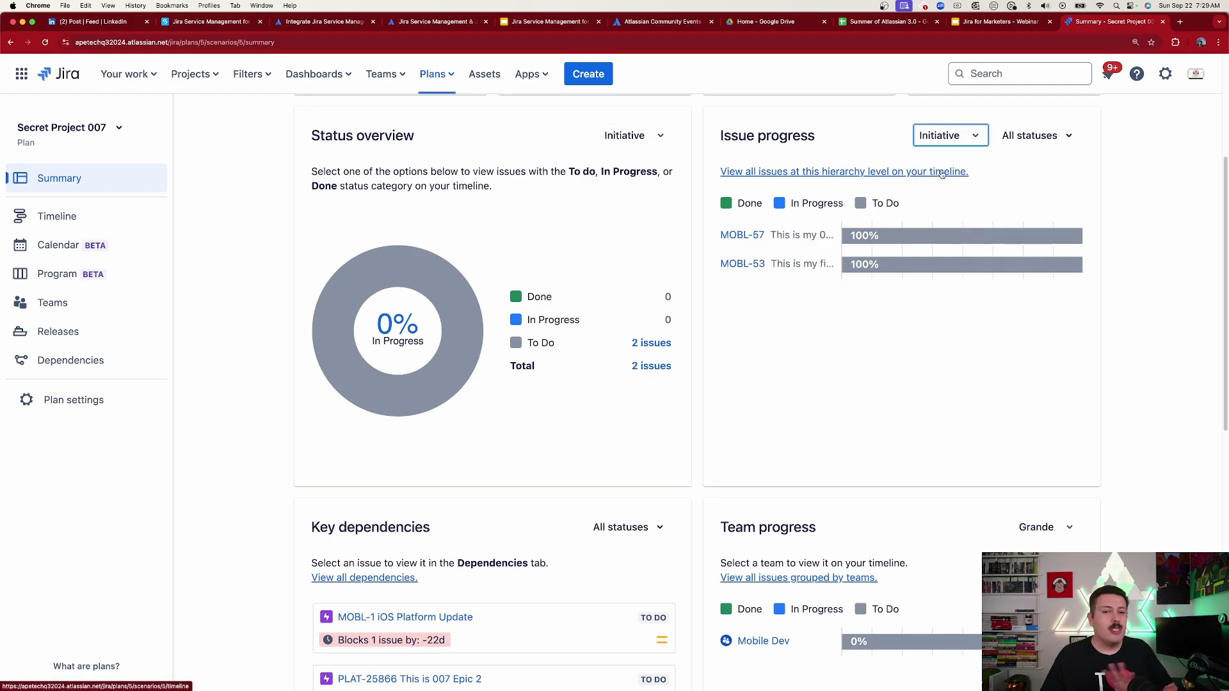
click(952, 147)
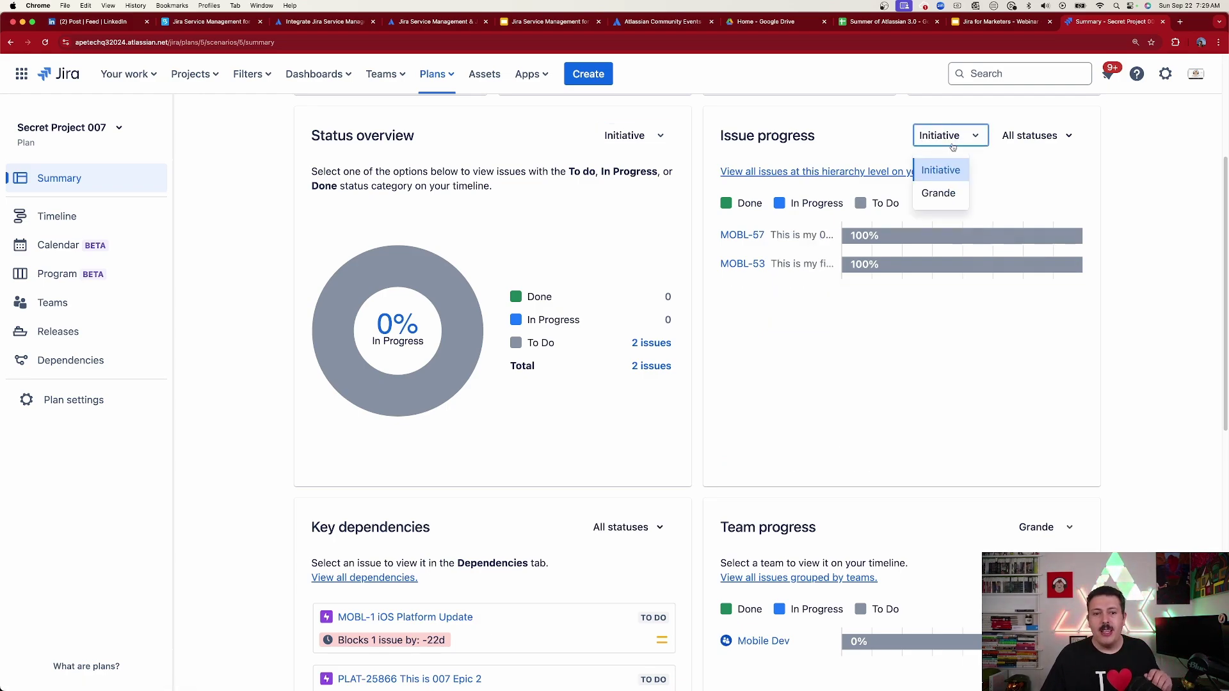
click(946, 197)
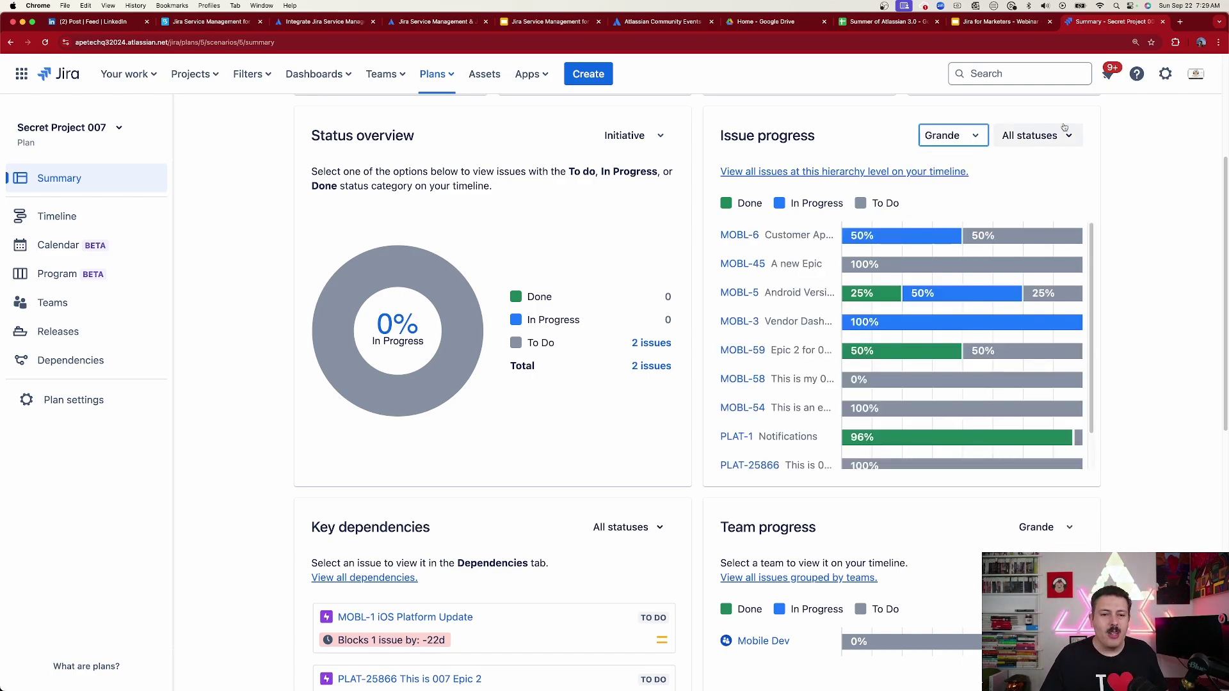
- Try the In Progress and To Do status filters on Issue progress, then clear both
click(1047, 136)
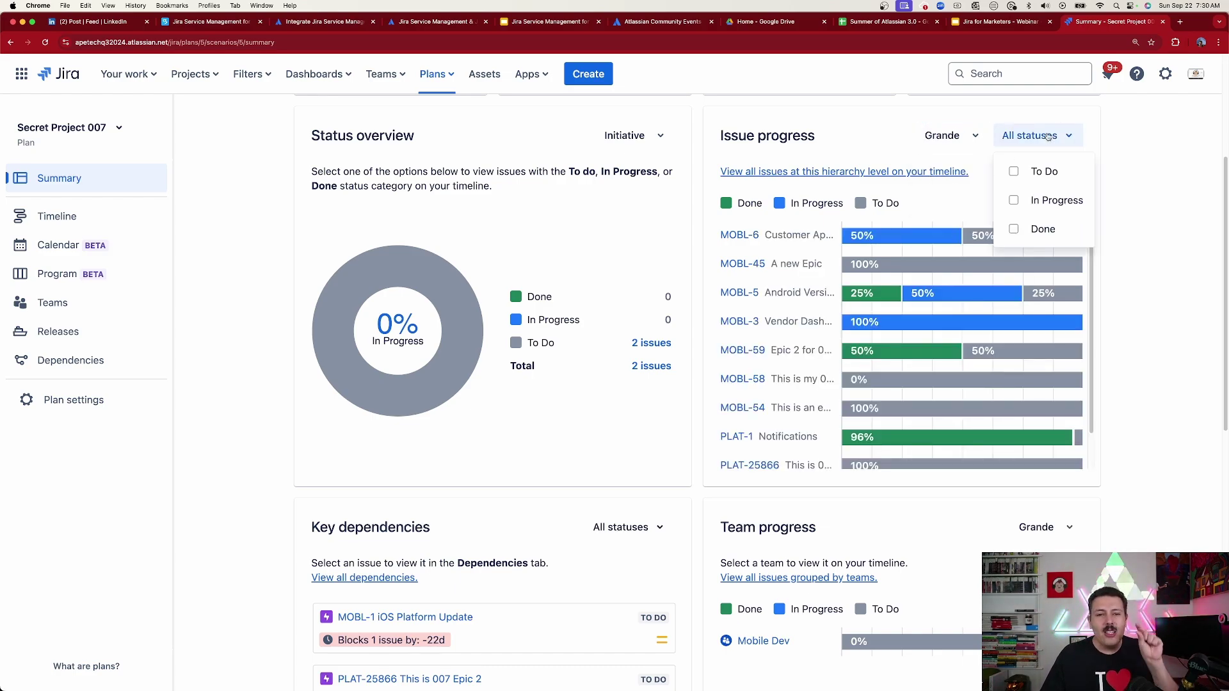
click(1012, 202)
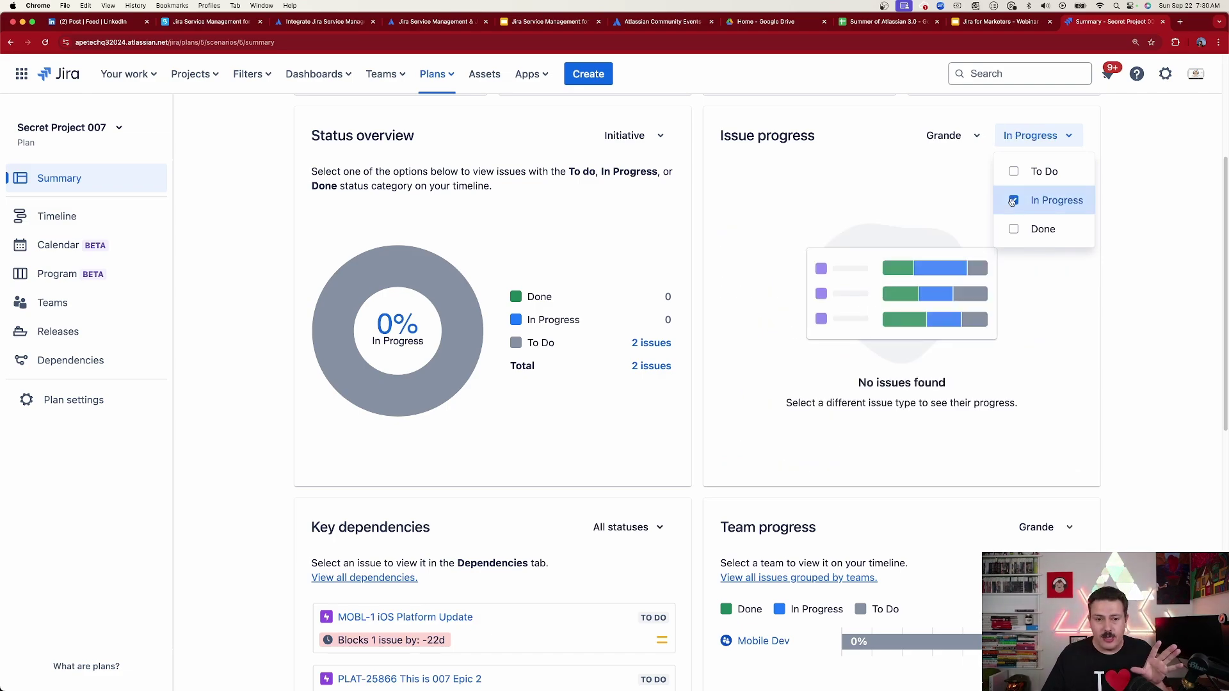
click(1012, 202)
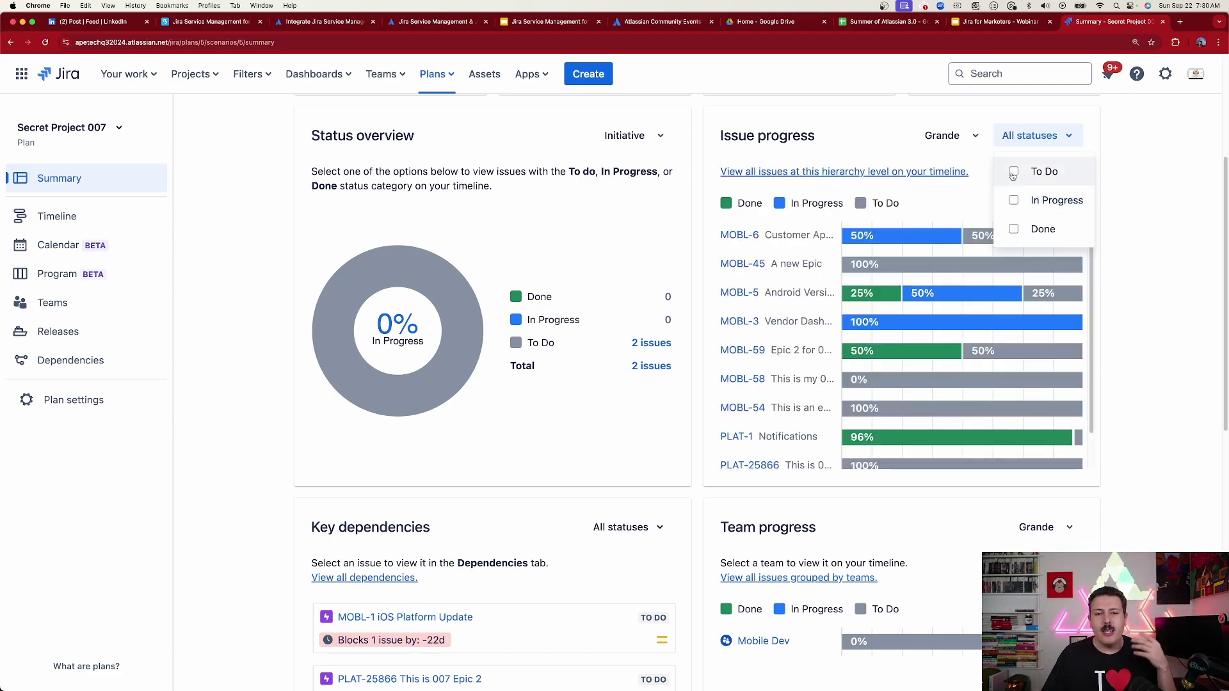
click(1012, 172)
click(1012, 173)
click(1131, 185)
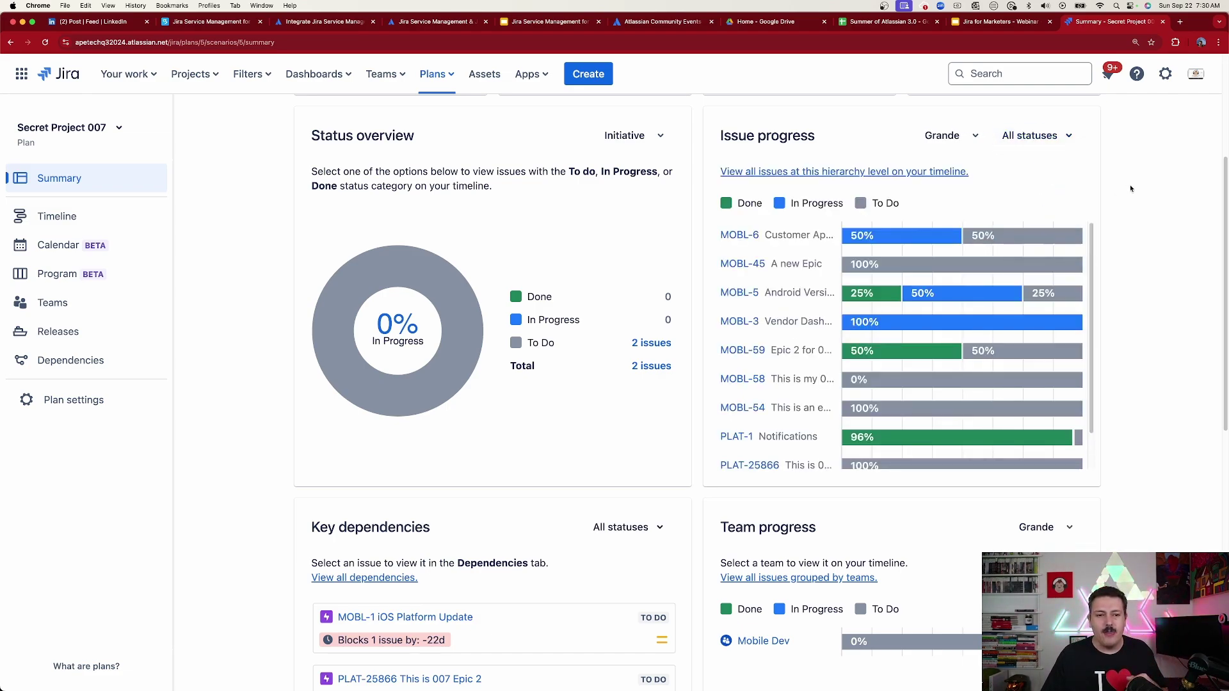
- Scroll down to the Key dependencies, Team progress and Mobile Dev Team capacity cards
scroll(1130, 184, down, 6)
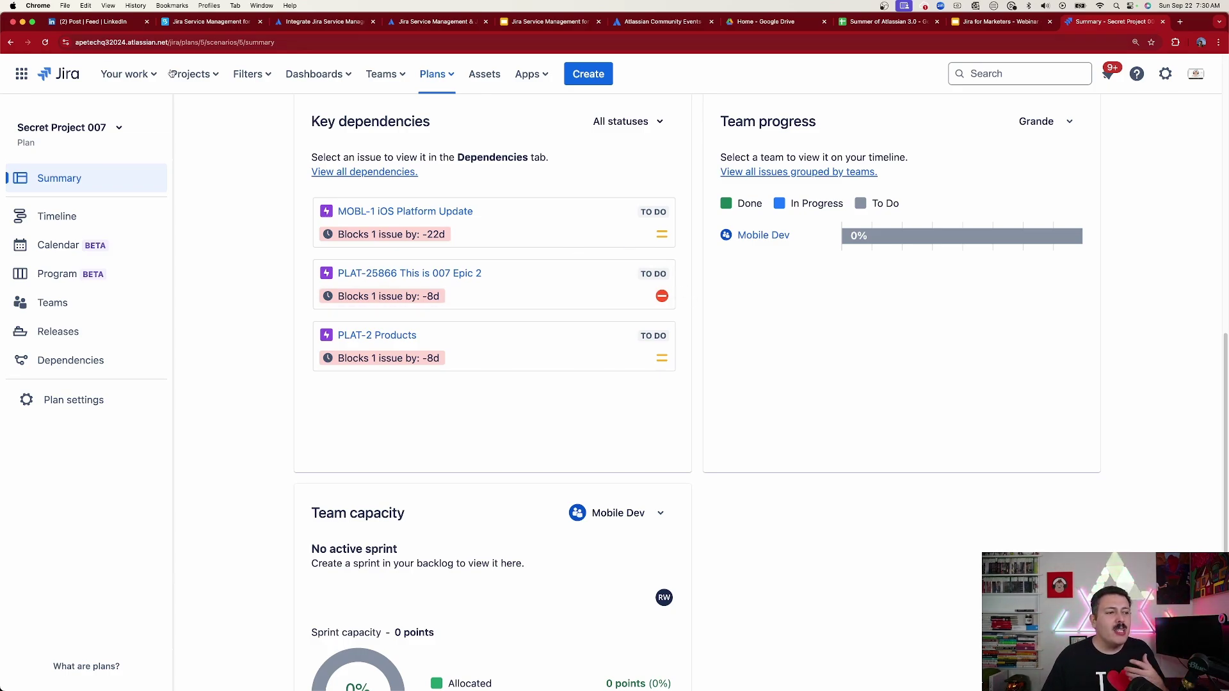
- On the Timeline, draw a dependency from PLAT-1 to MOBL-53, then go back to Summary
click(104, 218)
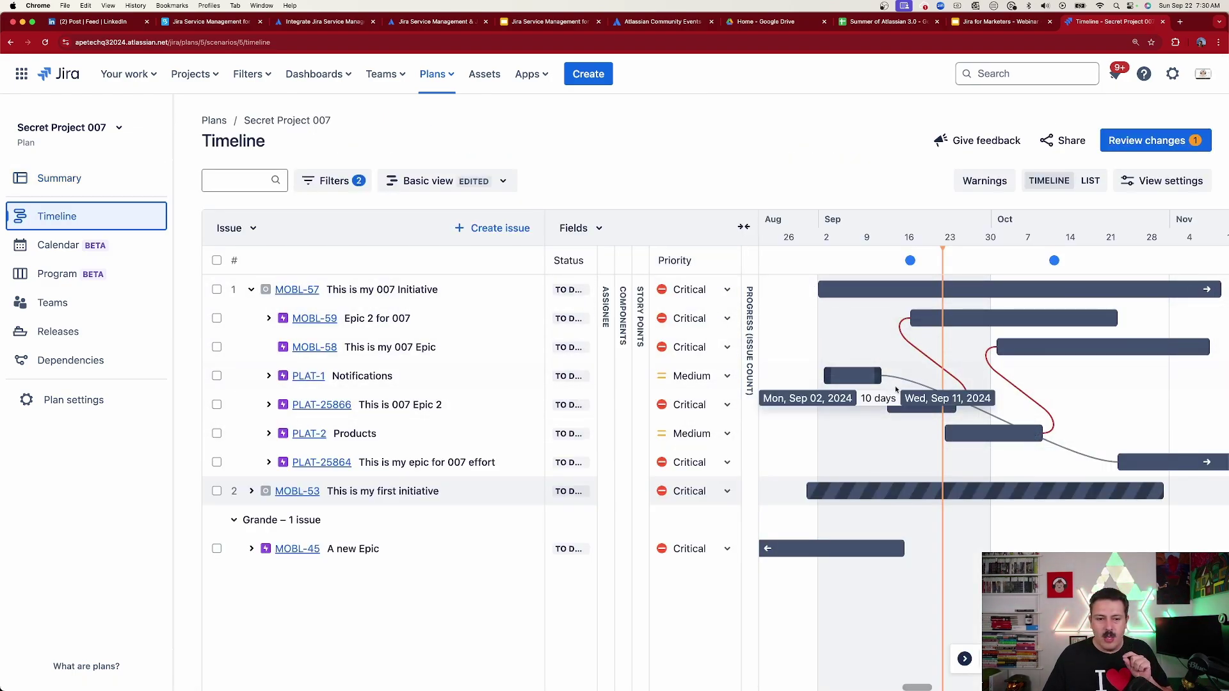
drag(815, 376, 862, 494)
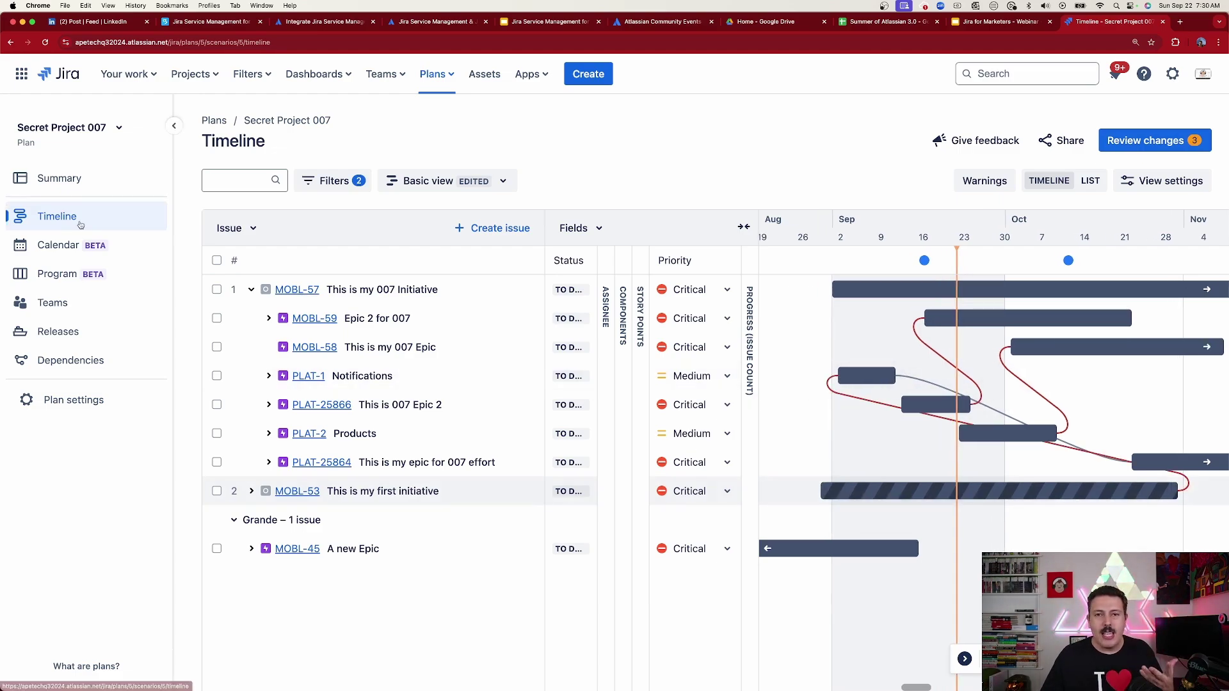
click(75, 178)
scroll(436, 434, down, 10)
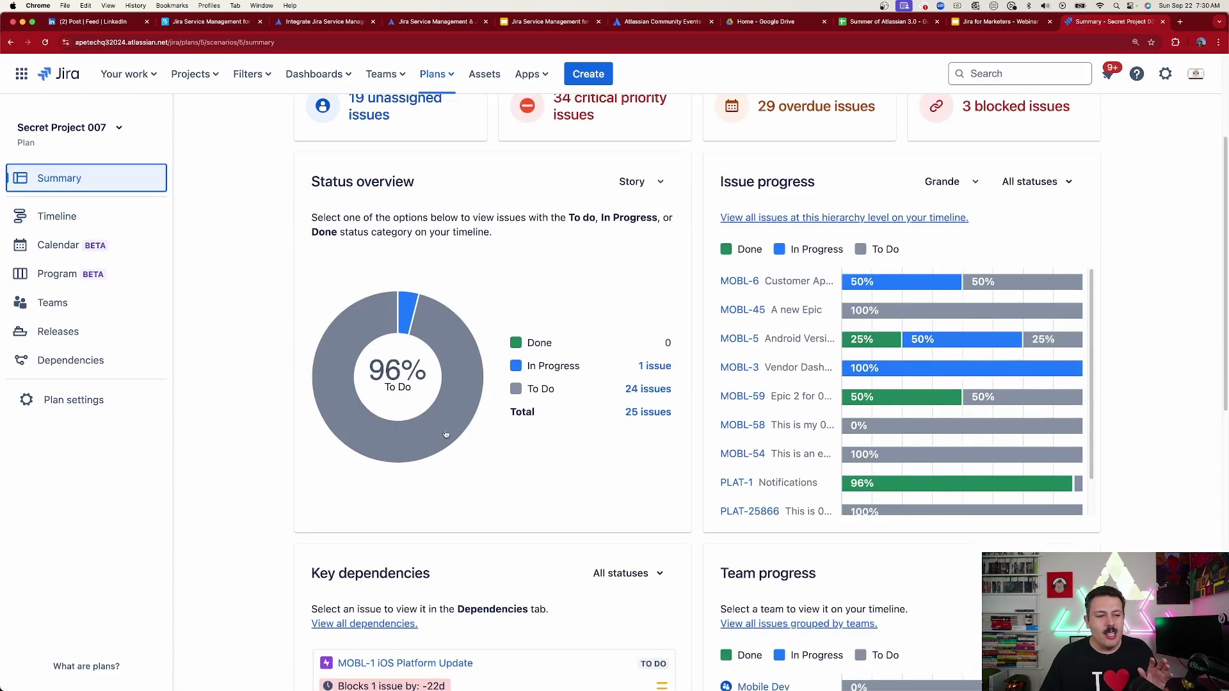
scroll(436, 434, down, 4)
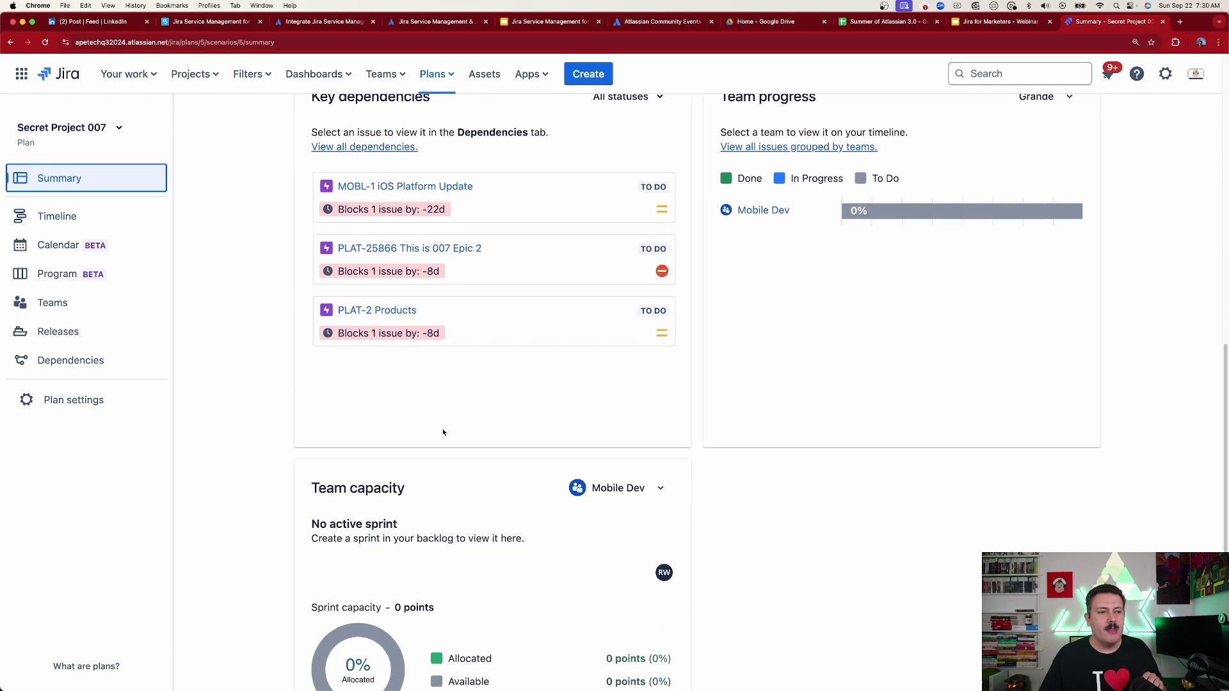
scroll(441, 431, up, 2)
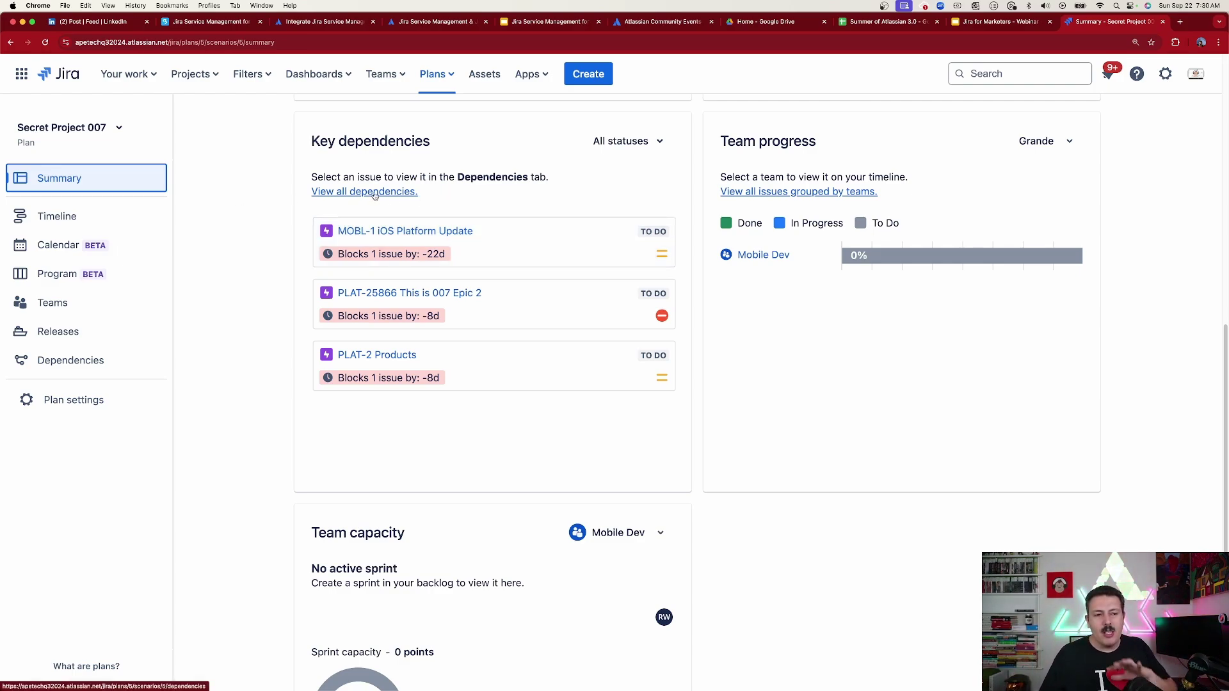
click(630, 144)
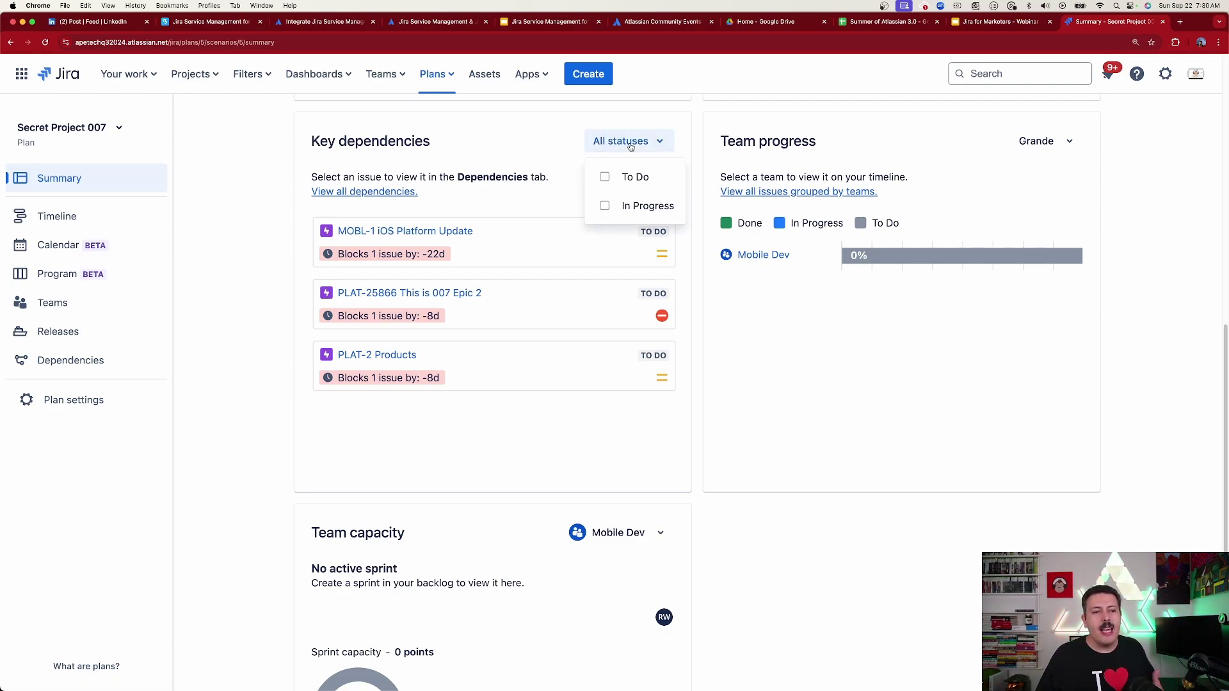
click(629, 143)
scroll(1124, 221, down, 1)
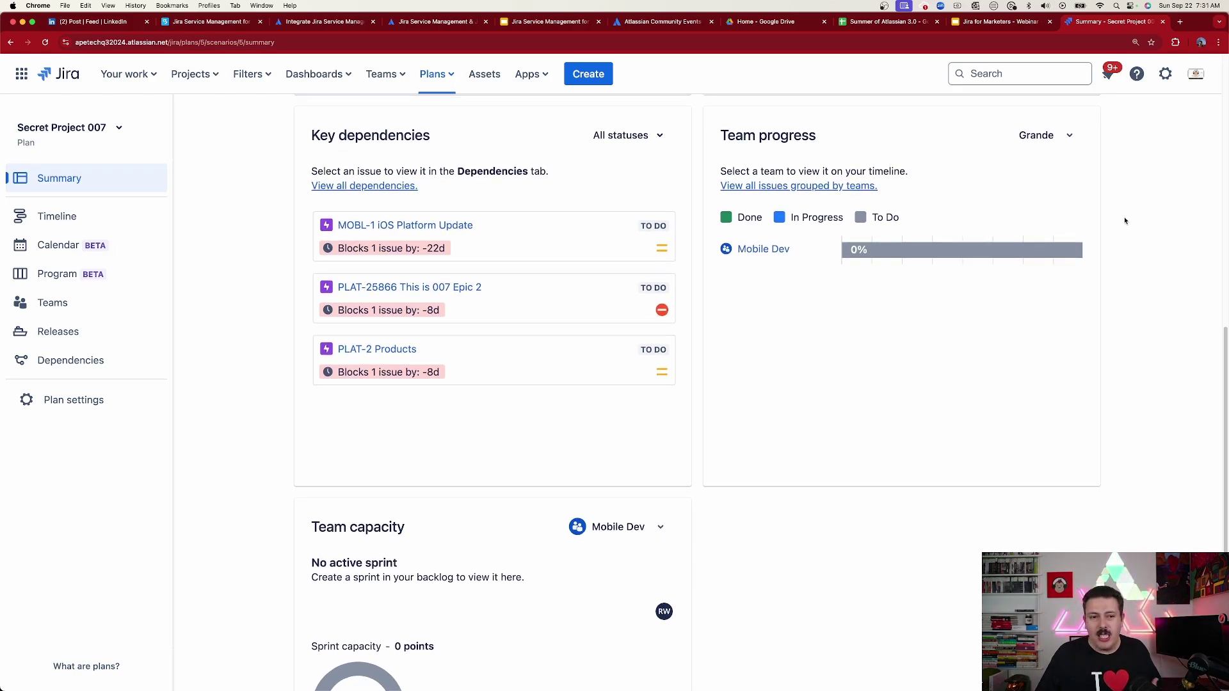
scroll(1125, 221, down, 1)
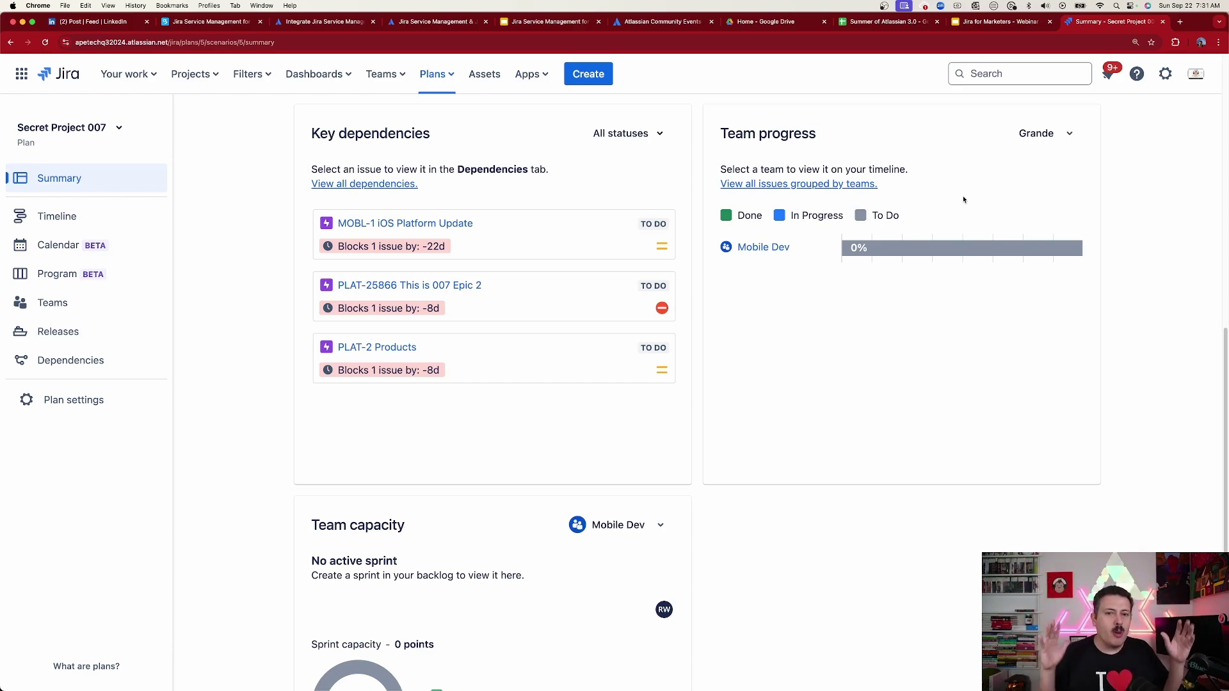
click(1048, 135)
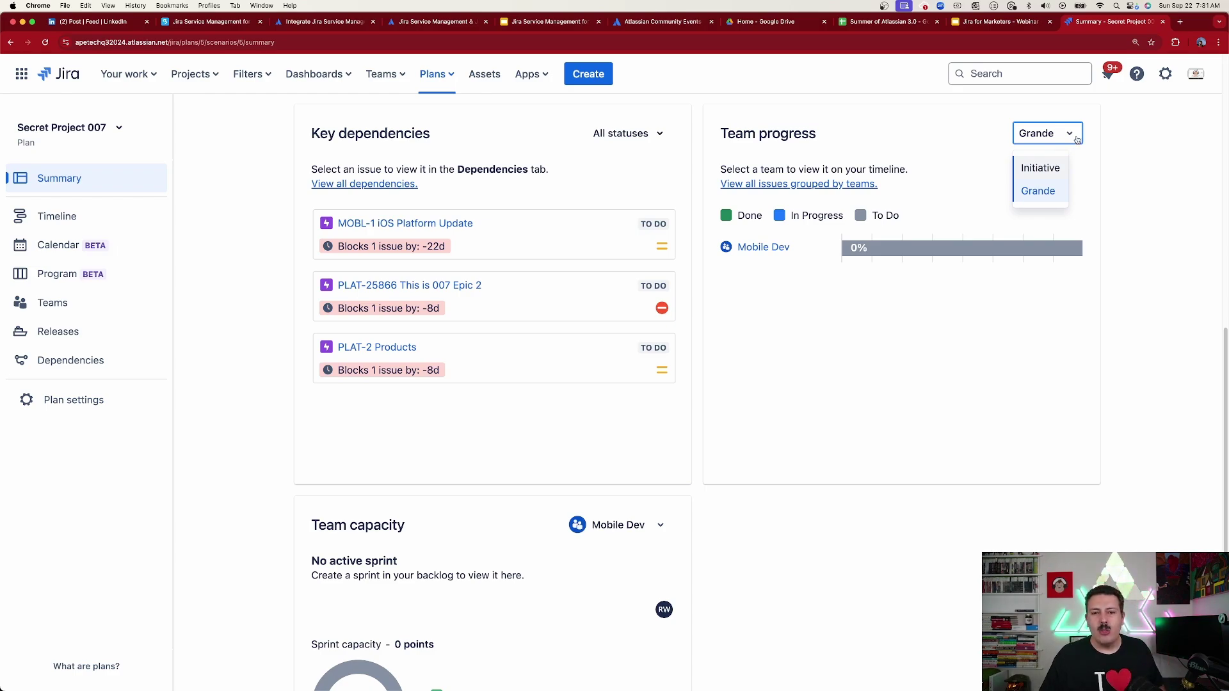
click(1078, 140)
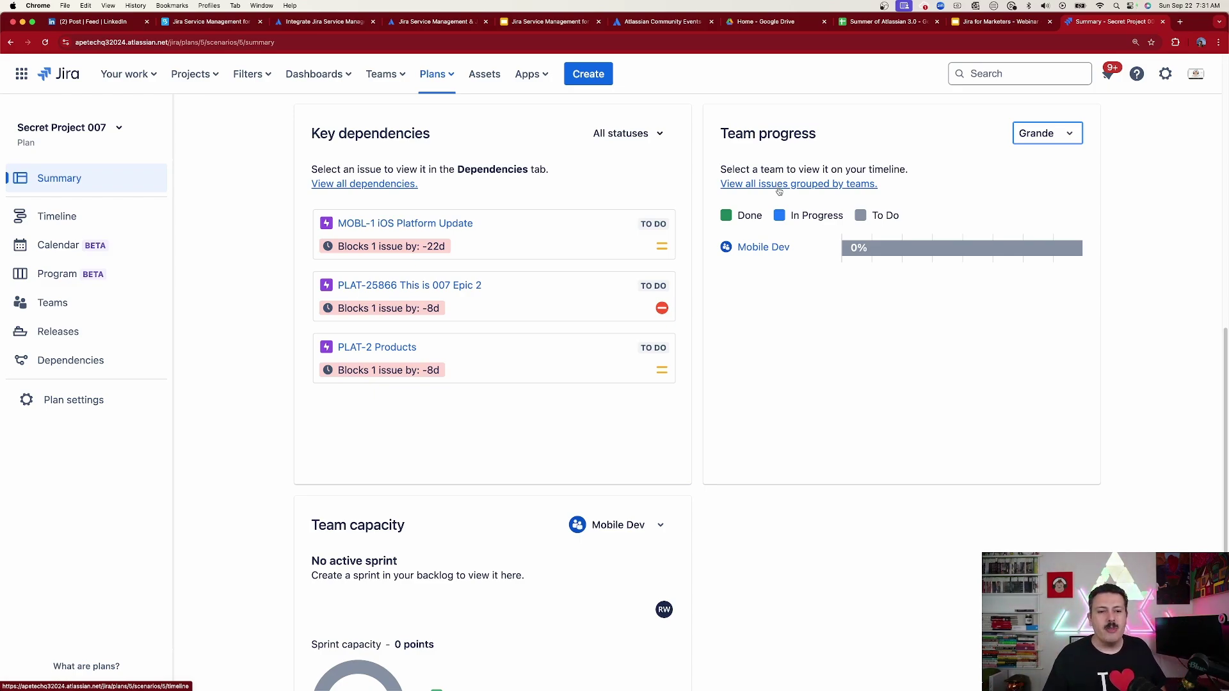
- Scroll to the Mobile Dev Team capacity panel and check its team list, keeping Mobile Dev
scroll(778, 191, down, 1)
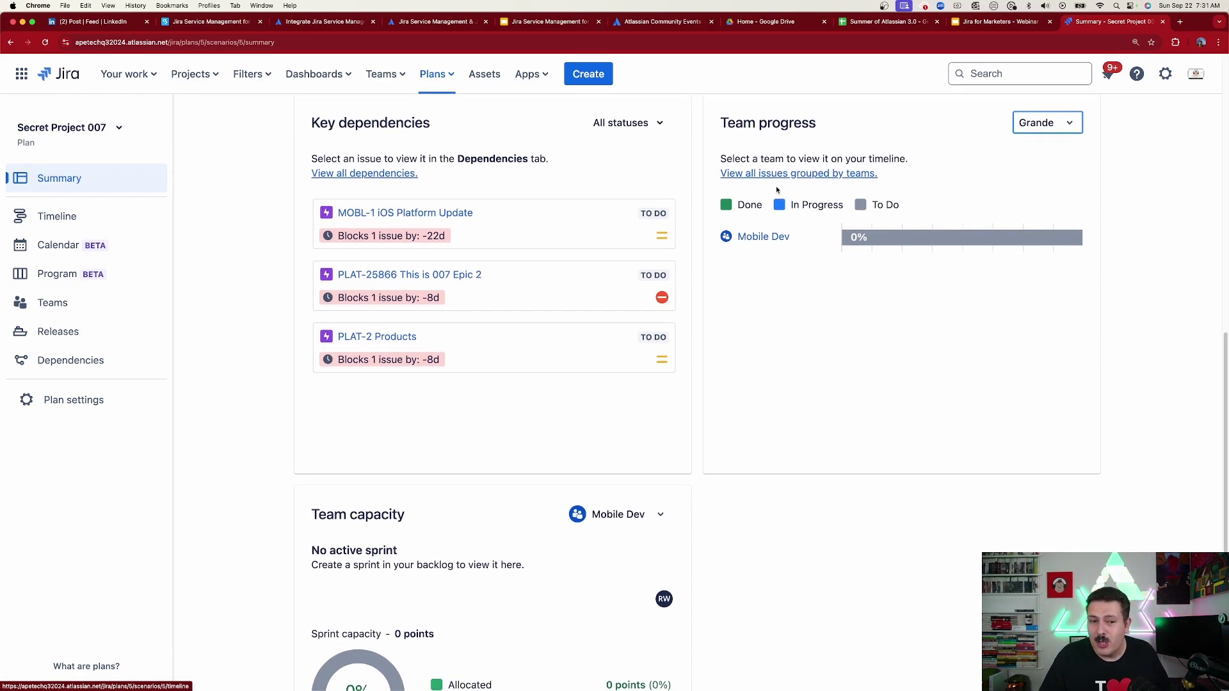
scroll(777, 191, down, 5)
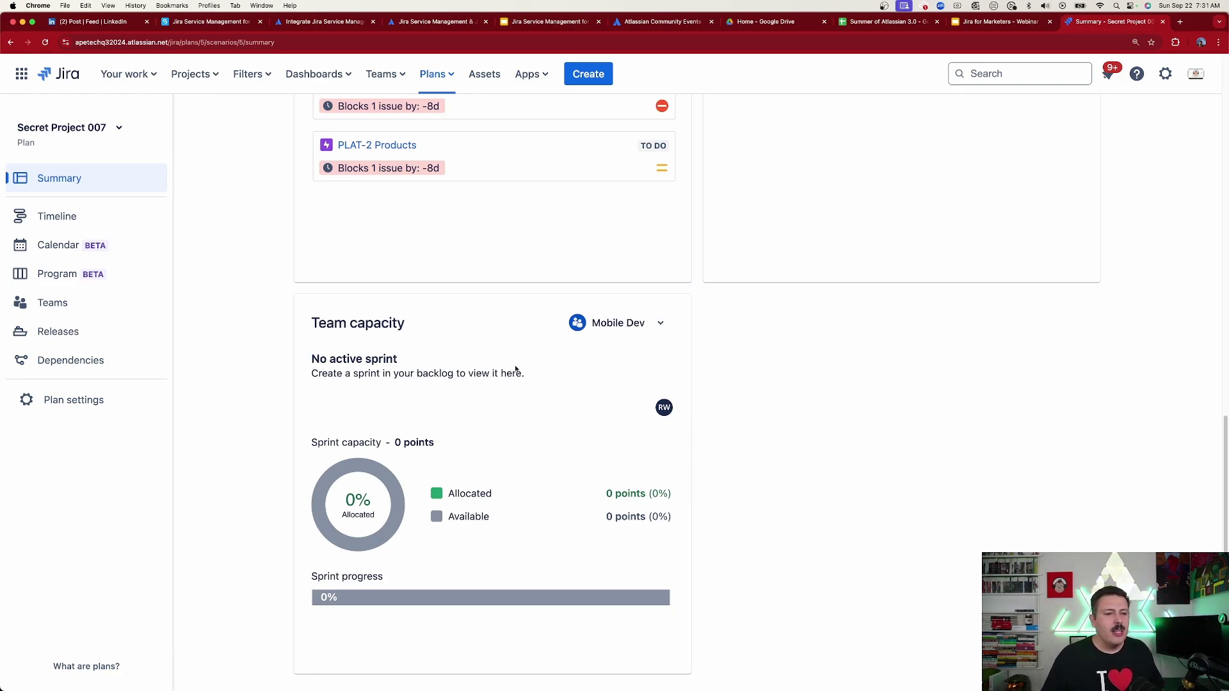
click(620, 323)
click(620, 323)
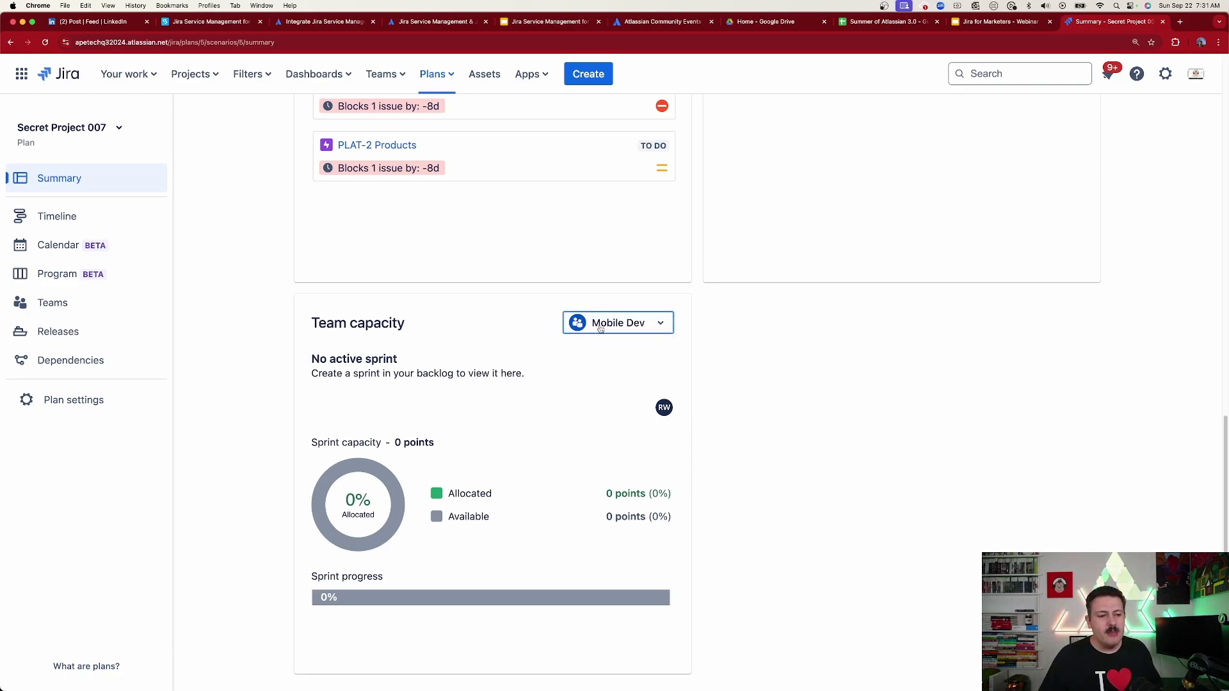